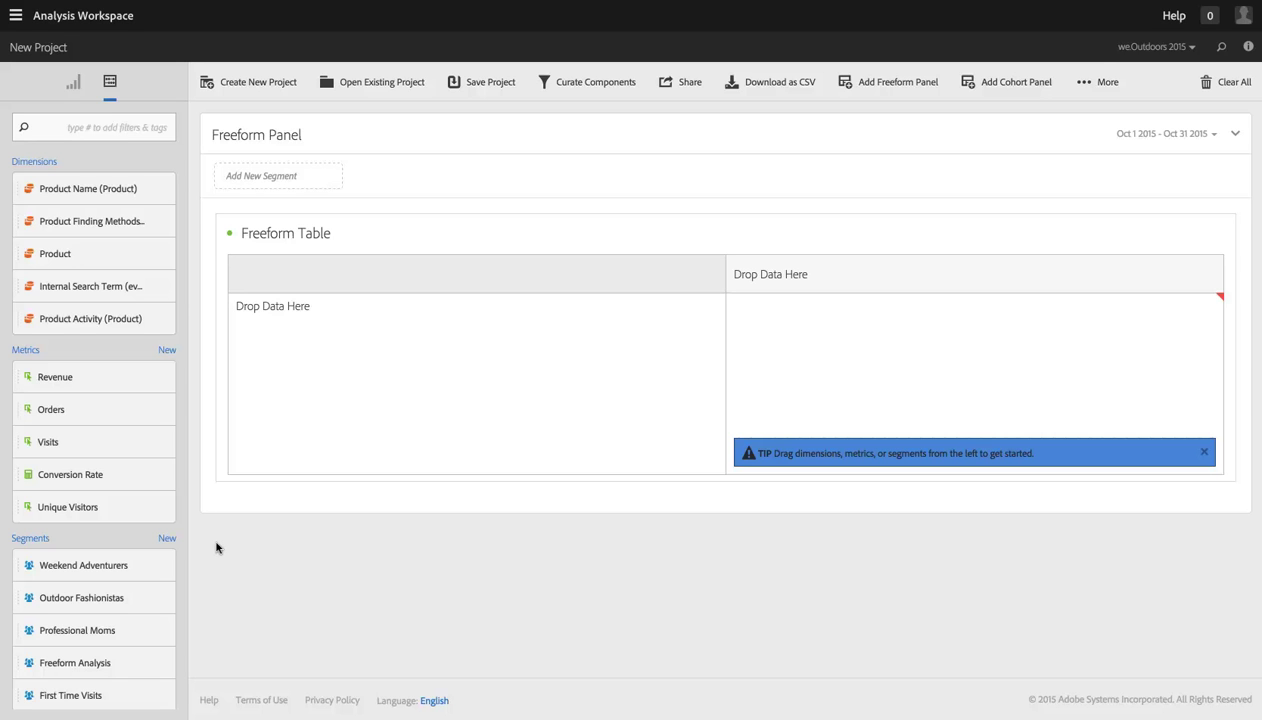
Open the We.Outdoors Key Metrics report and show its list of 15 saved segments.
left_click(162, 539)
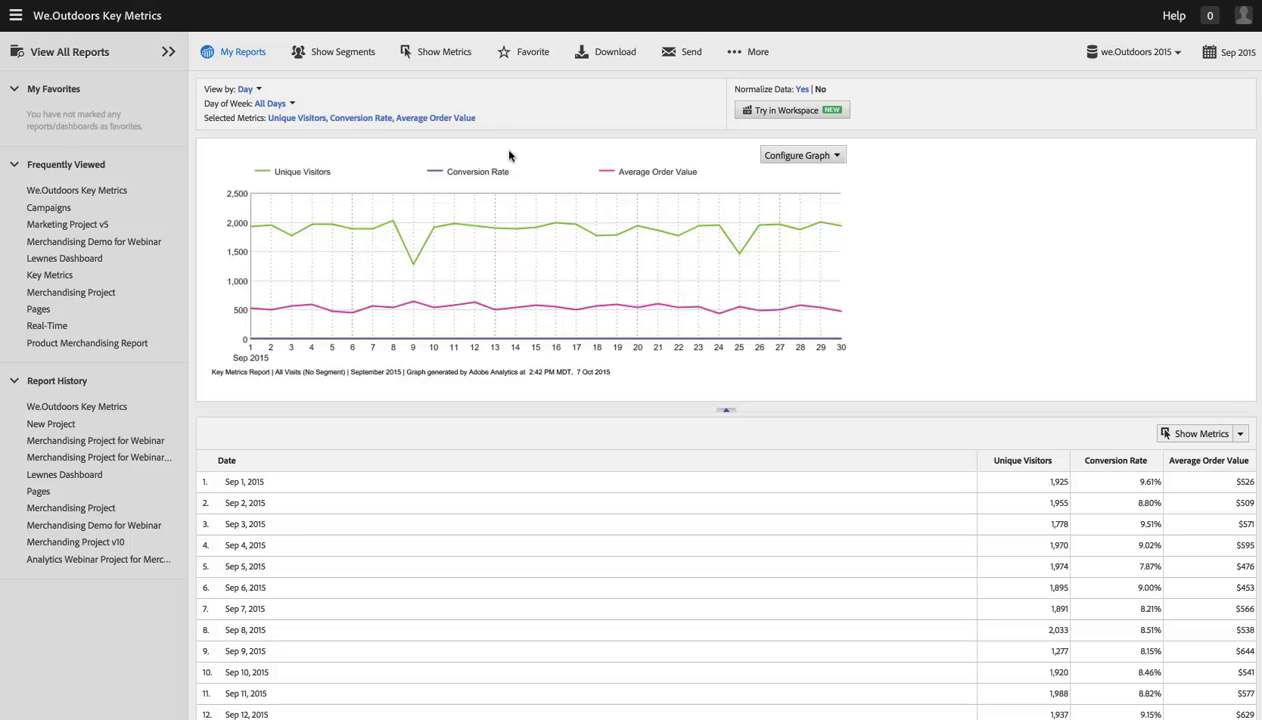
left_click(328, 52)
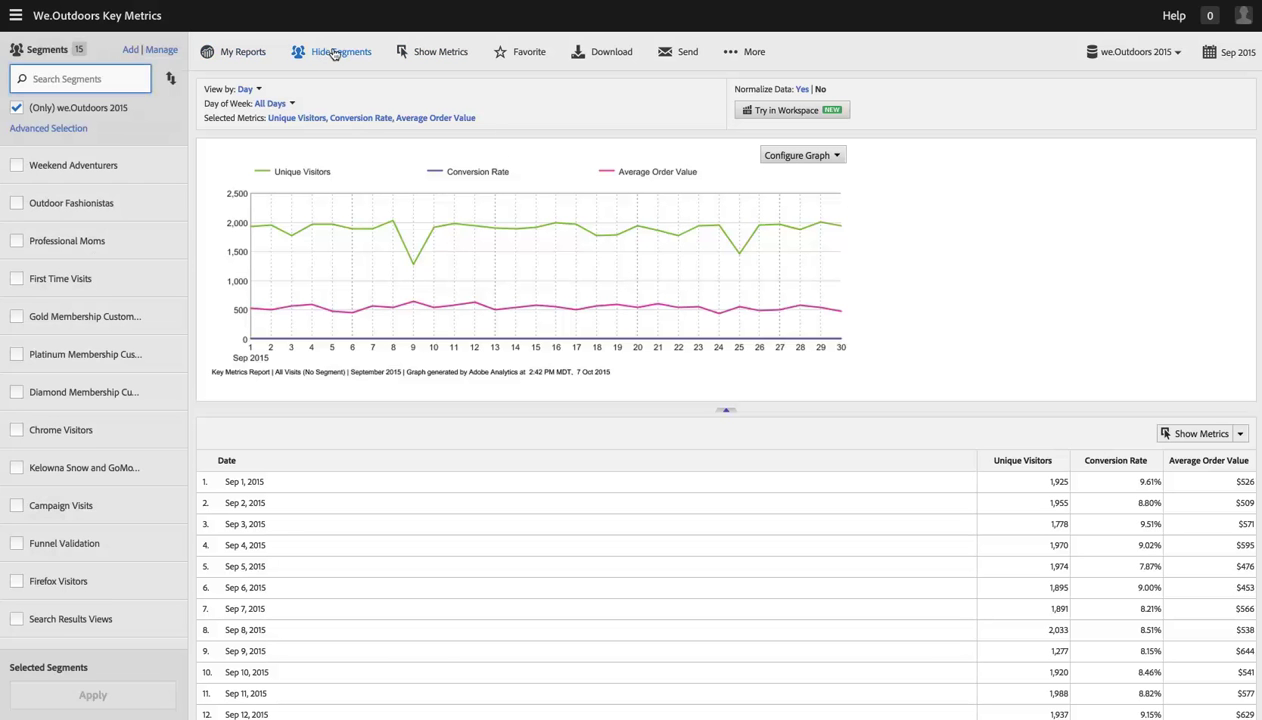
Add a blank new segment for we.Outdoors 2015 and collapse the left navigation to widen the builder.
left_click(121, 50)
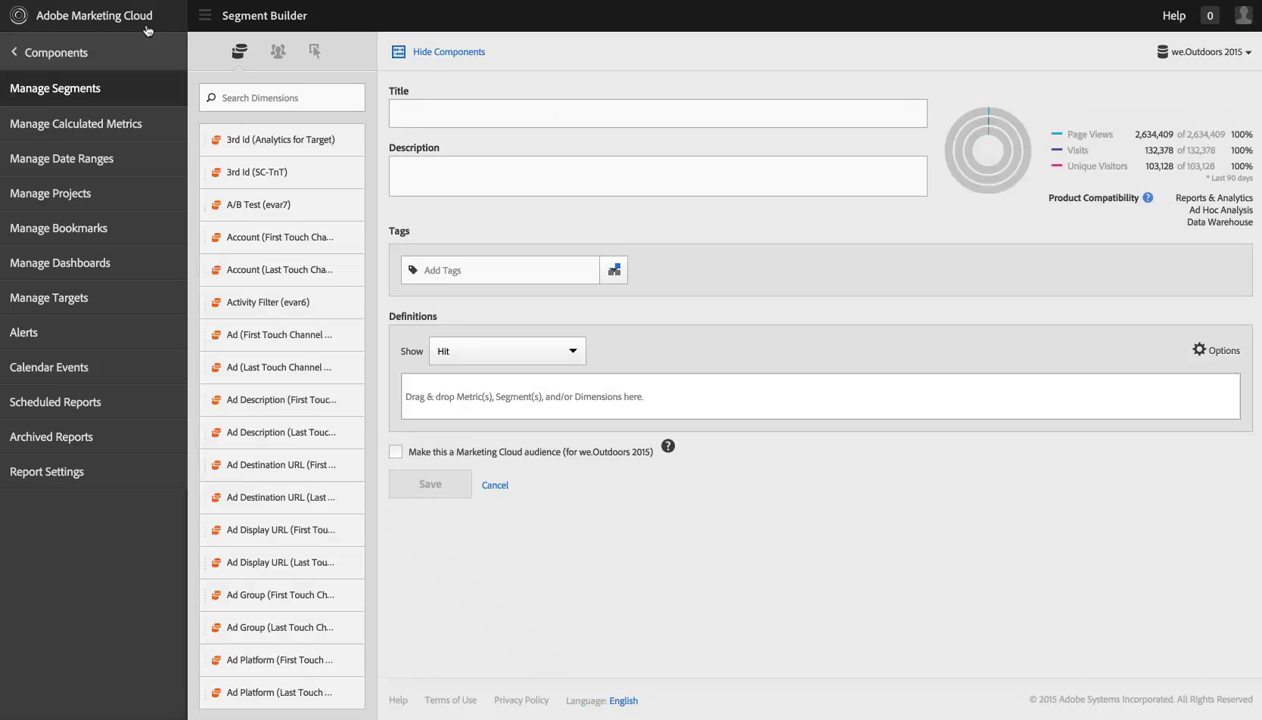
left_click(205, 15)
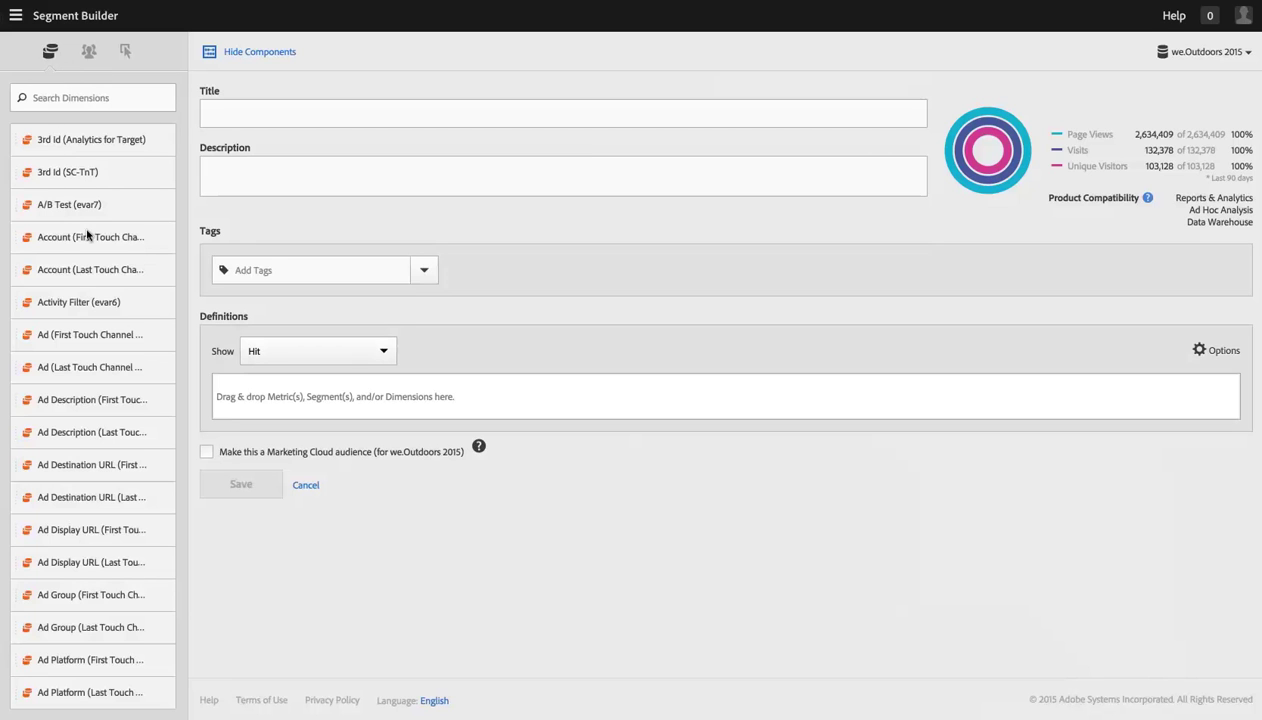
left_click(88, 51)
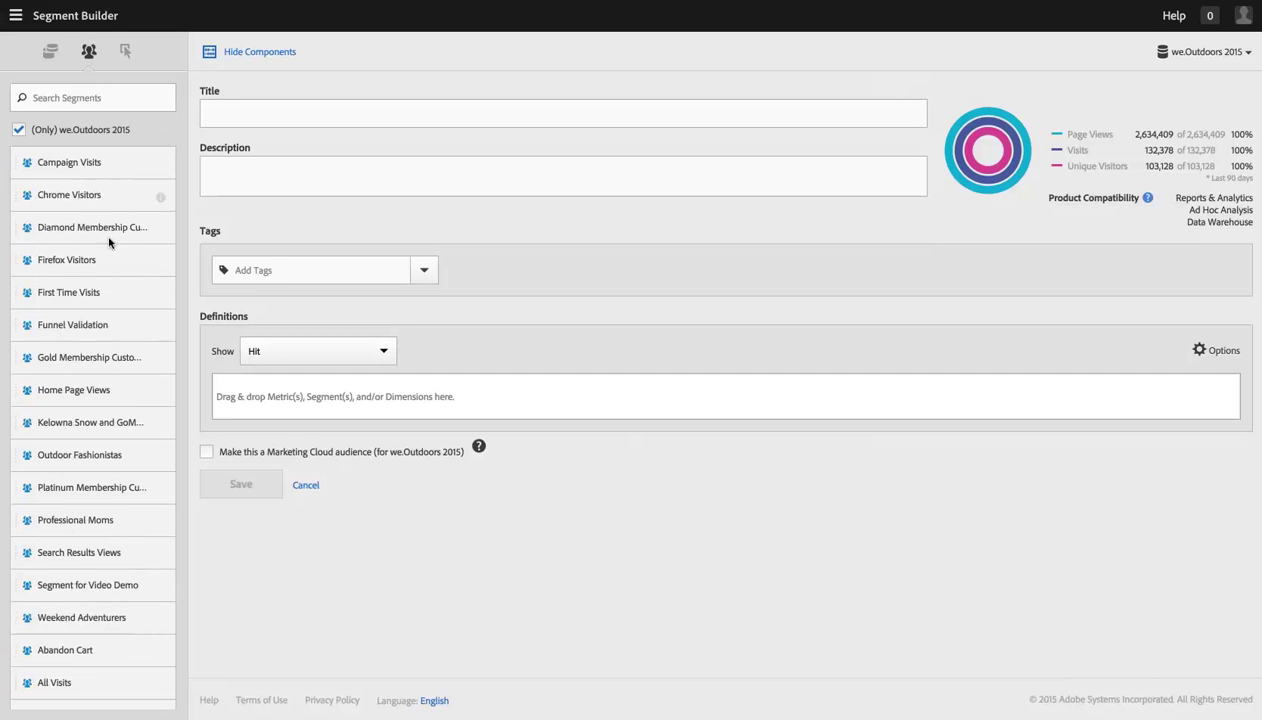
left_click(126, 49)
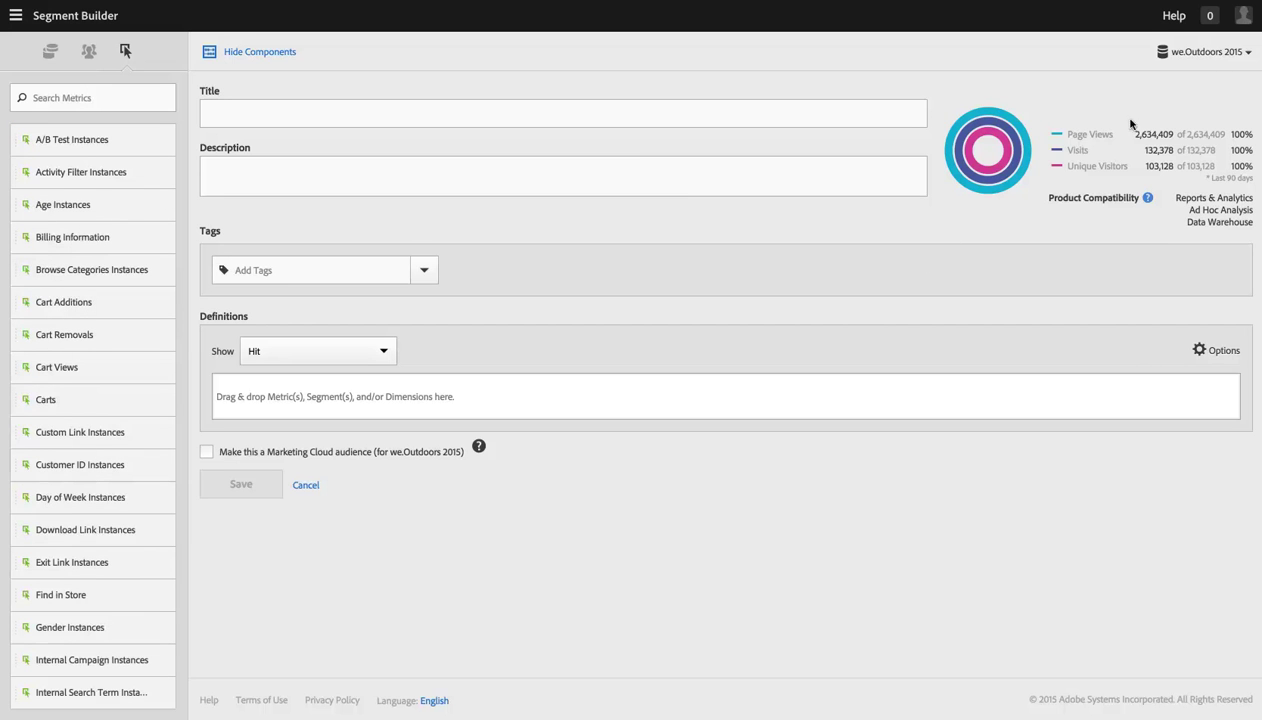
left_click(1193, 53)
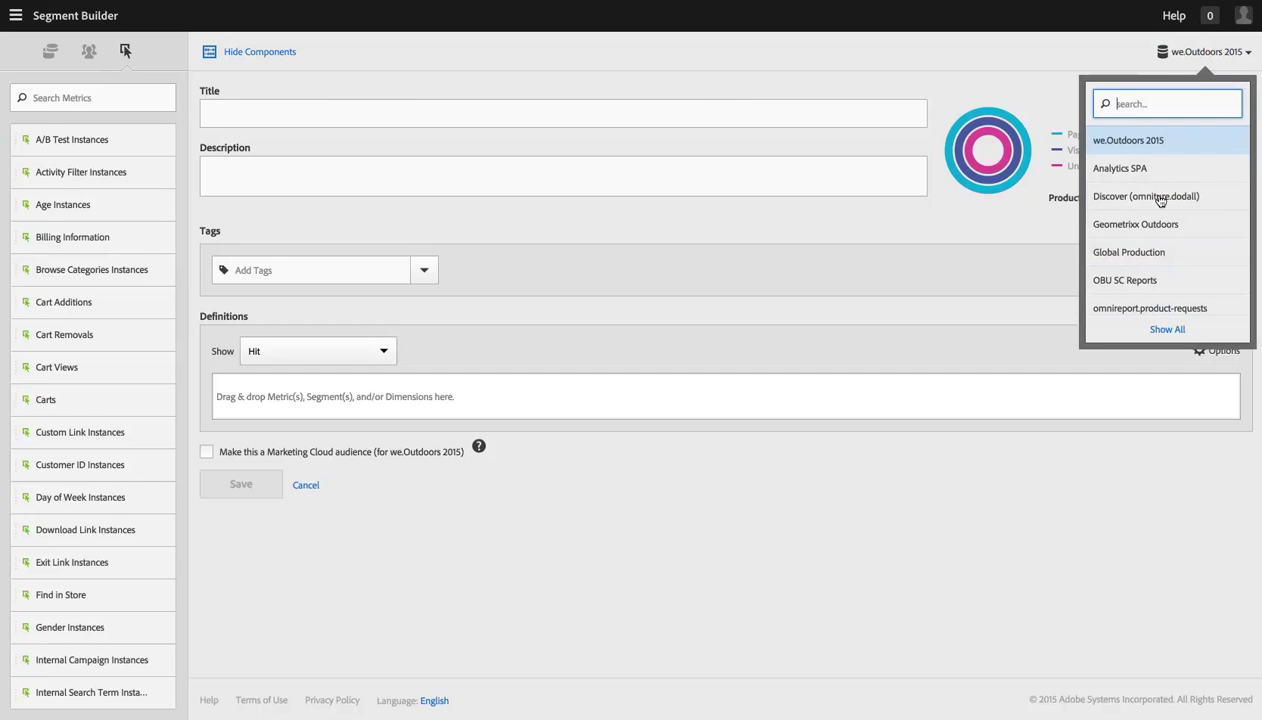
left_click(1027, 69)
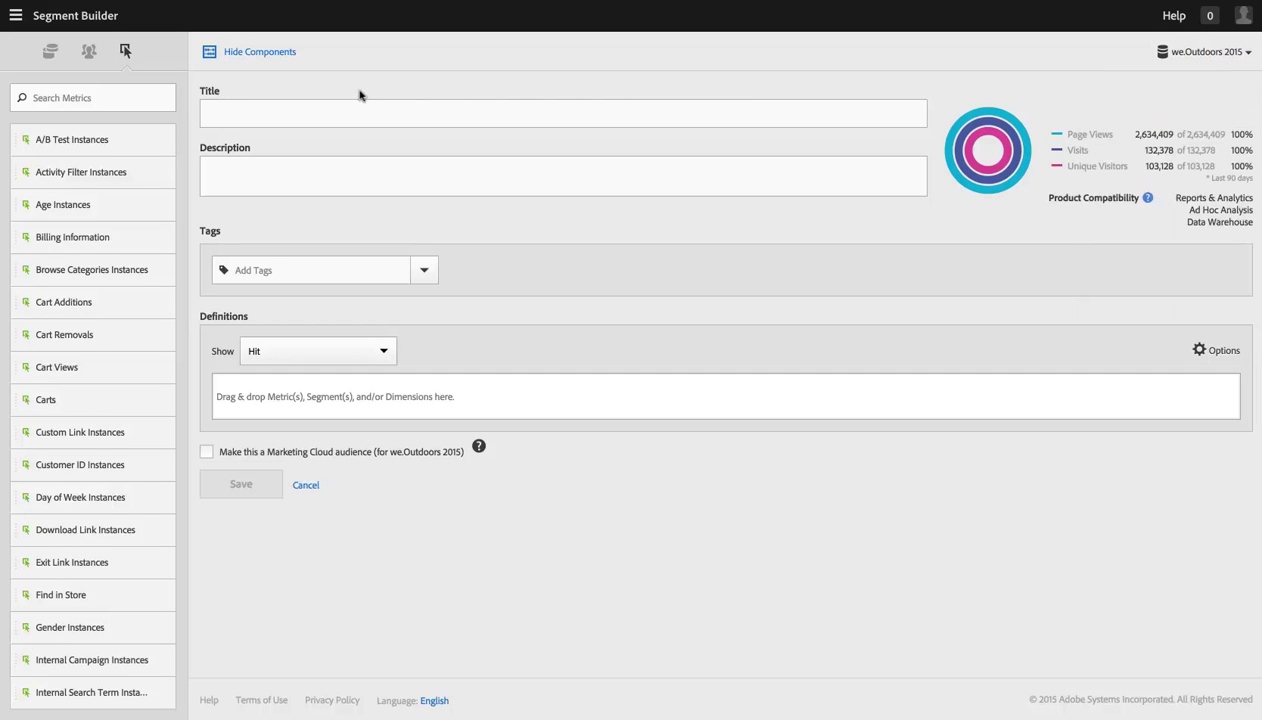
left_click(50, 51)
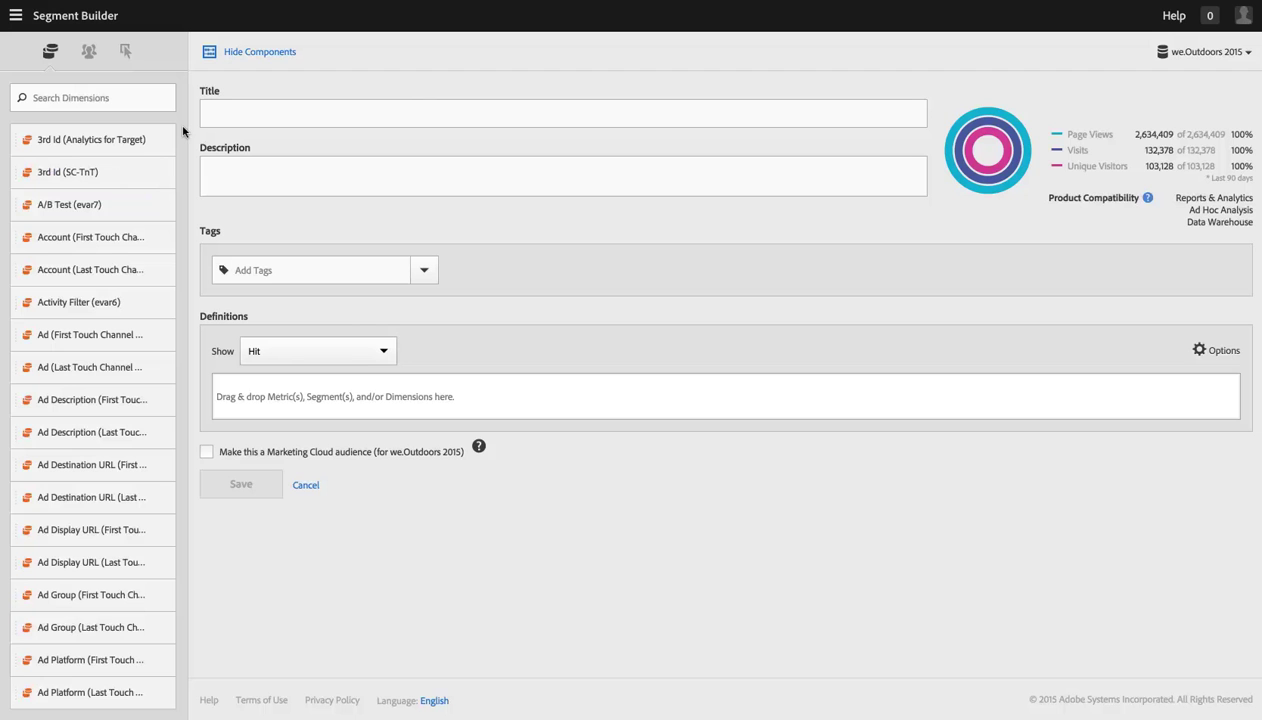
Search dimensions for 'Page' and drop the Page dimension into Definitions as a Page equals rule.
left_click(139, 92)
type("Page")
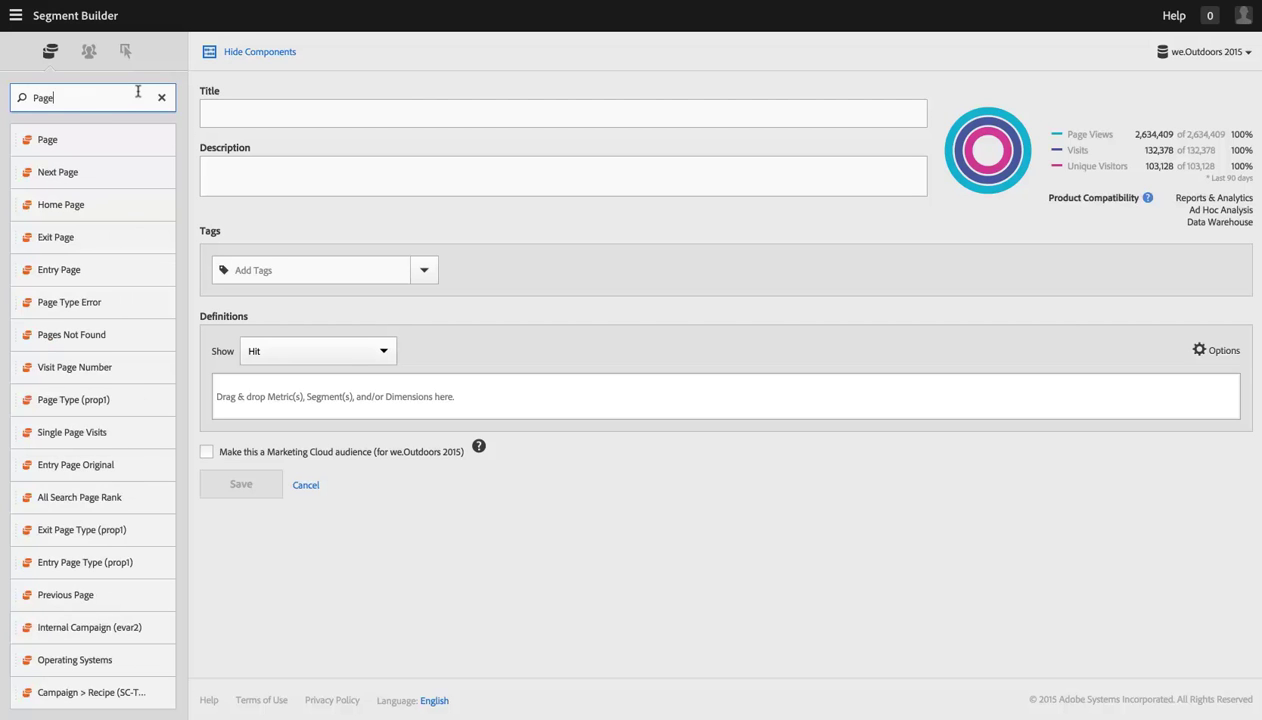
left_click_drag(33, 141, 50, 75)
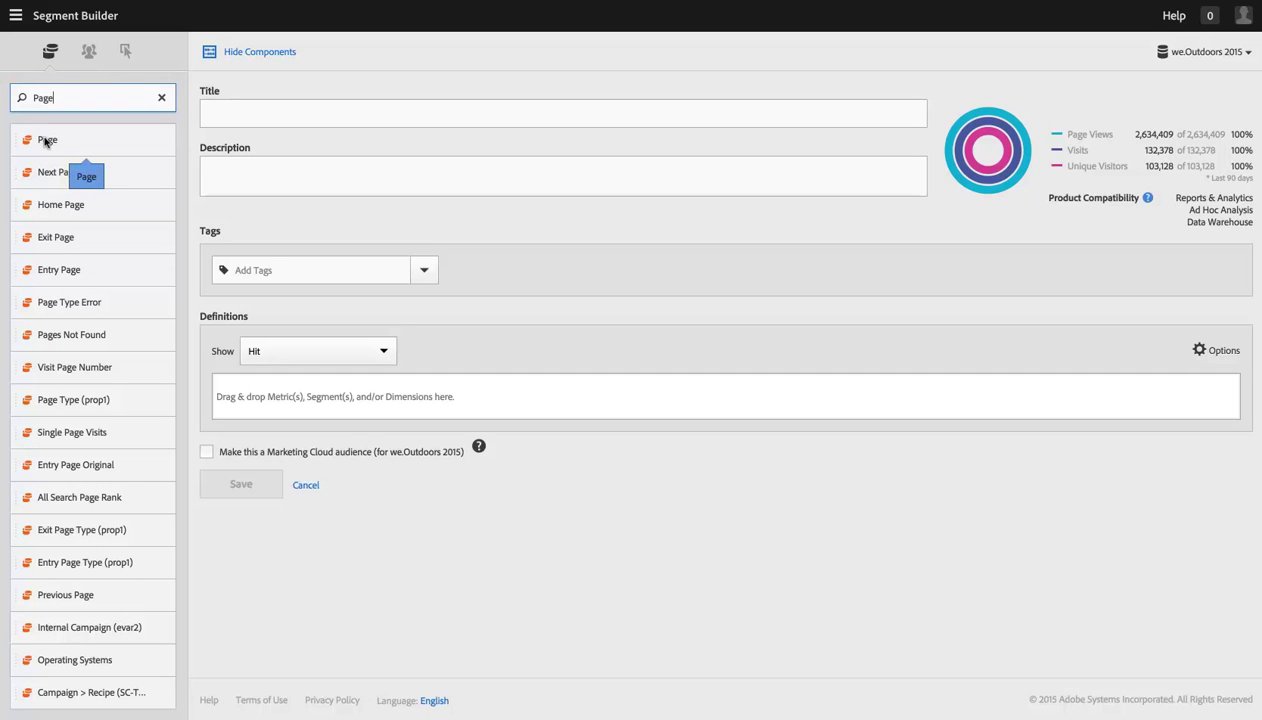
left_click_drag(40, 145, 377, 397)
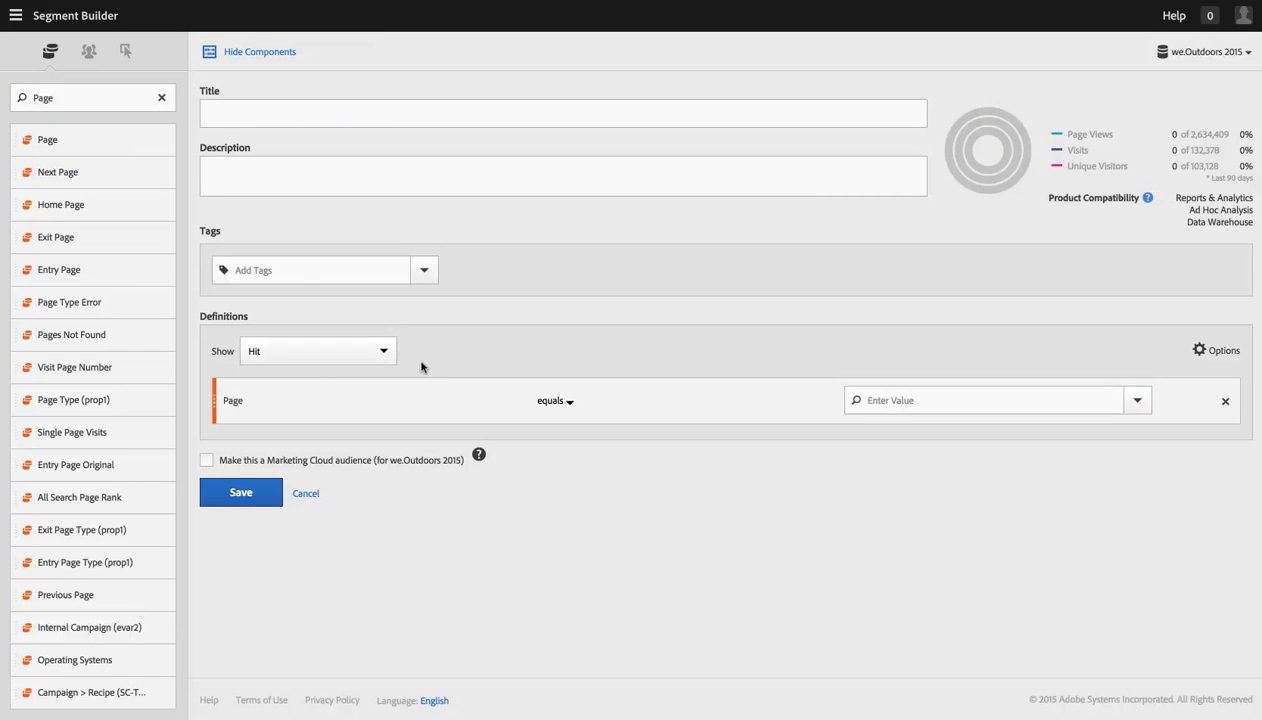
Switch the segment definition to Visit level and bring up the Page rule's comparison operator choices.
left_click(364, 352)
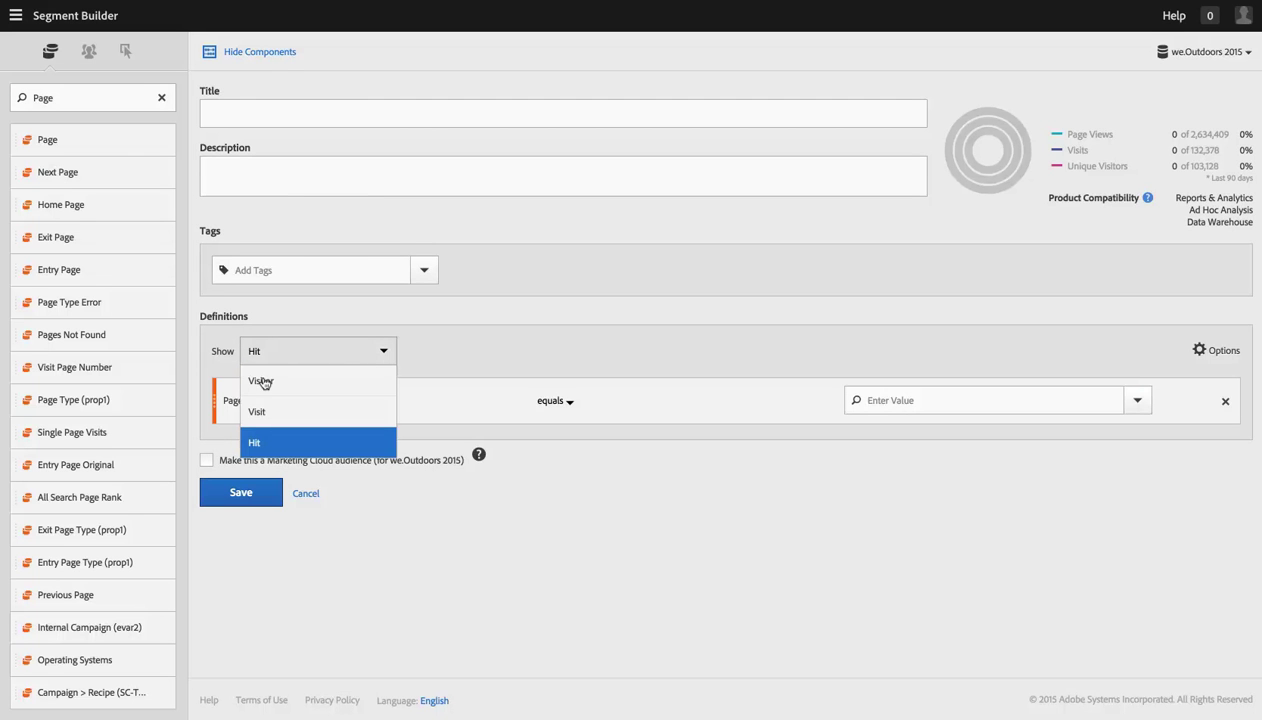
left_click(260, 408)
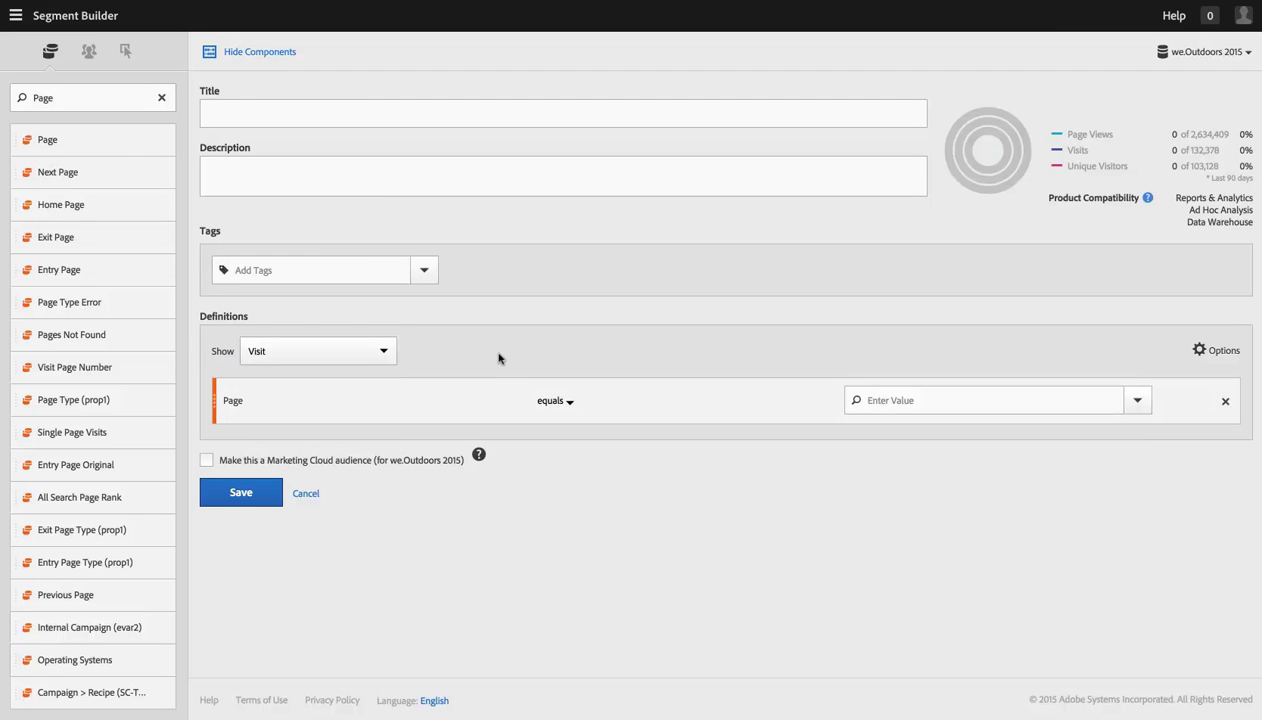
left_click(912, 399)
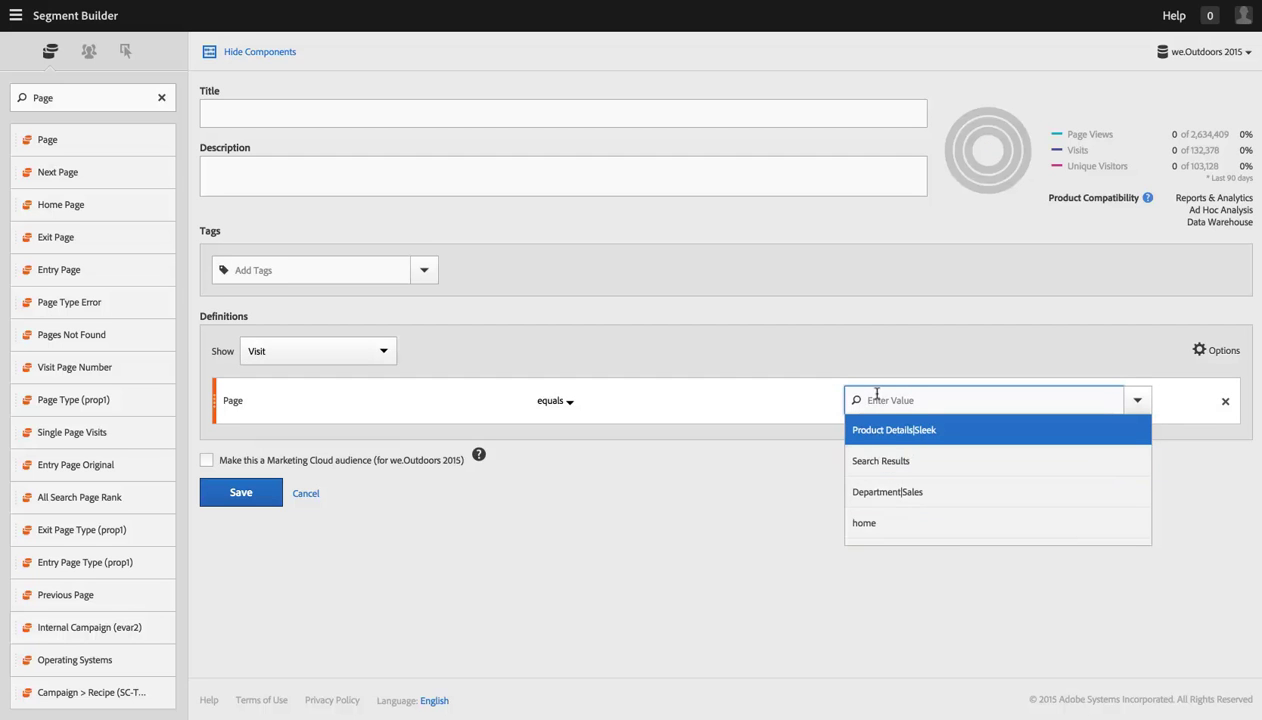
left_click(567, 401)
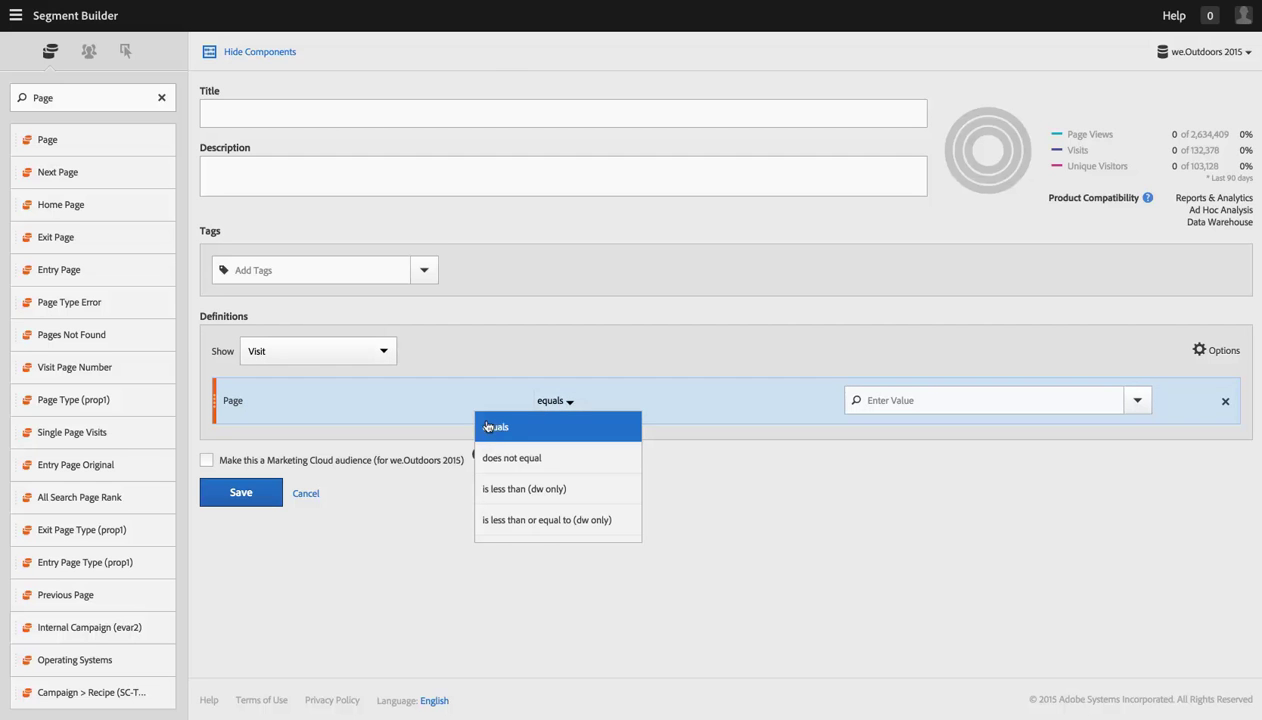
scroll(522, 467, "down", 3)
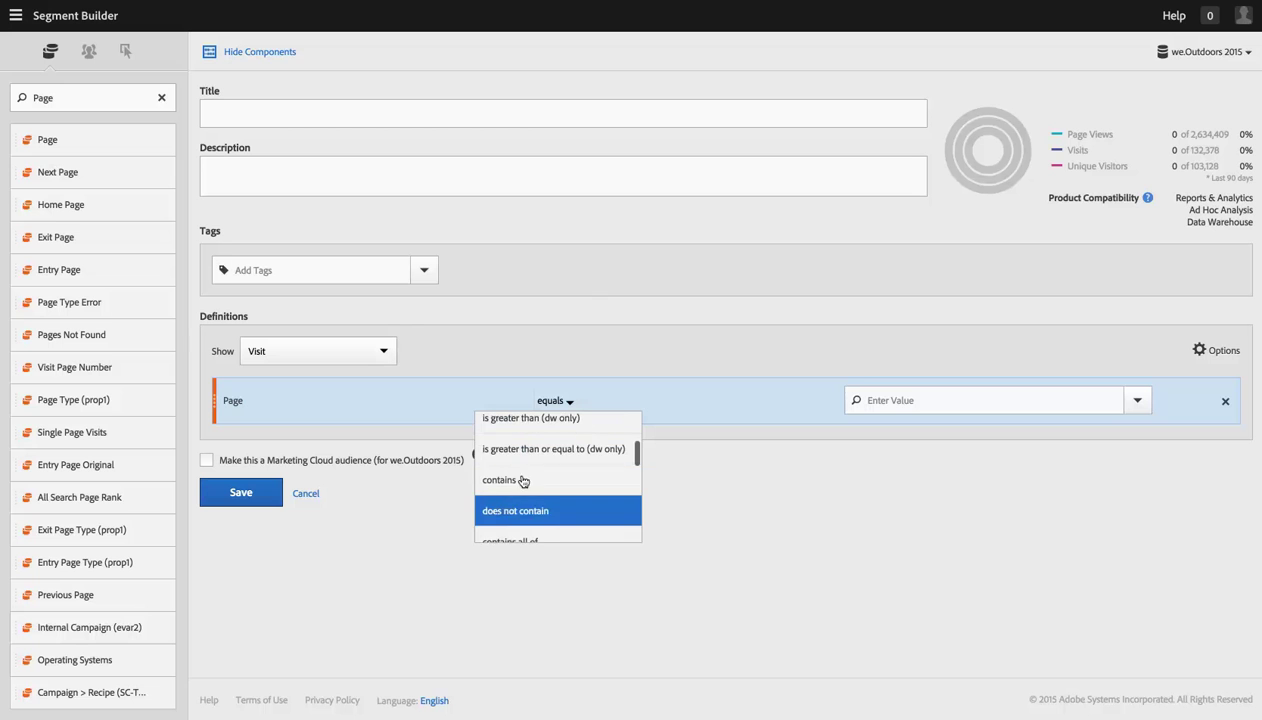
scroll(522, 480, "up", 1)
scroll(522, 480, "down", 3)
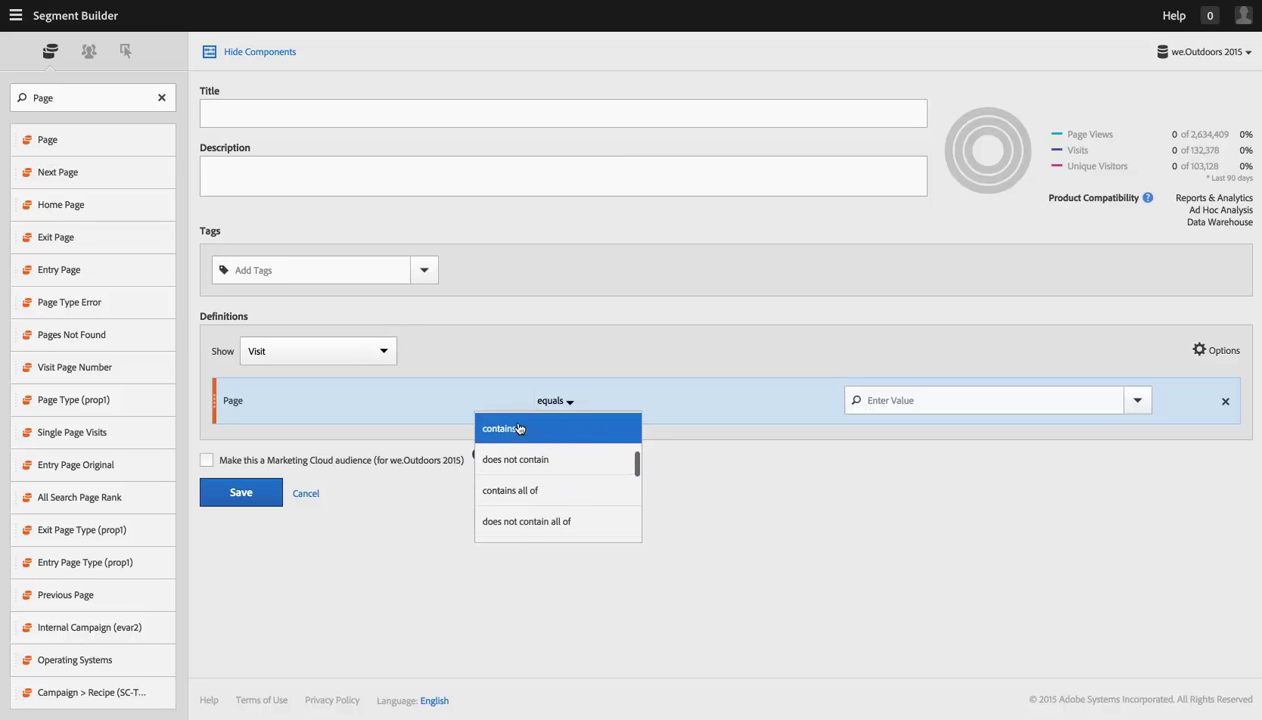
scroll(555, 429, "up", 3)
Keep 'equals' and pick 'home' as the Page value, giving 97,499 visits, then clear the dimension search.
left_click(549, 428)
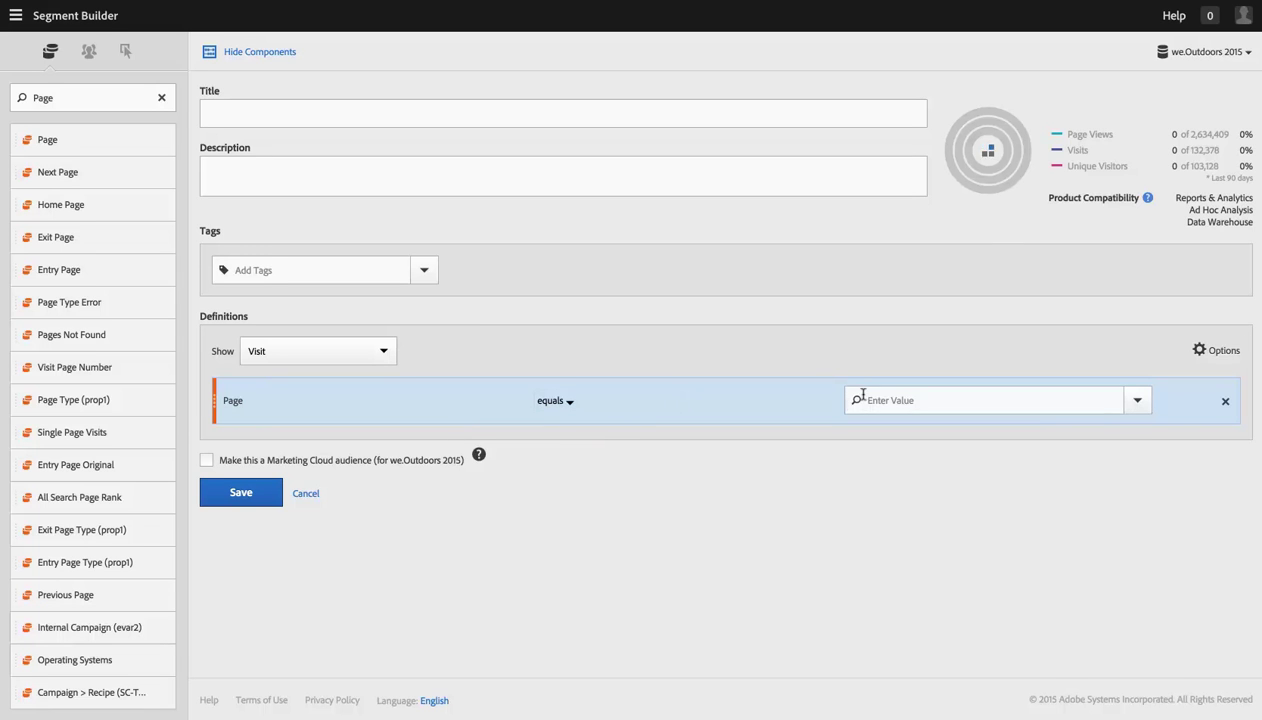
left_click(938, 404)
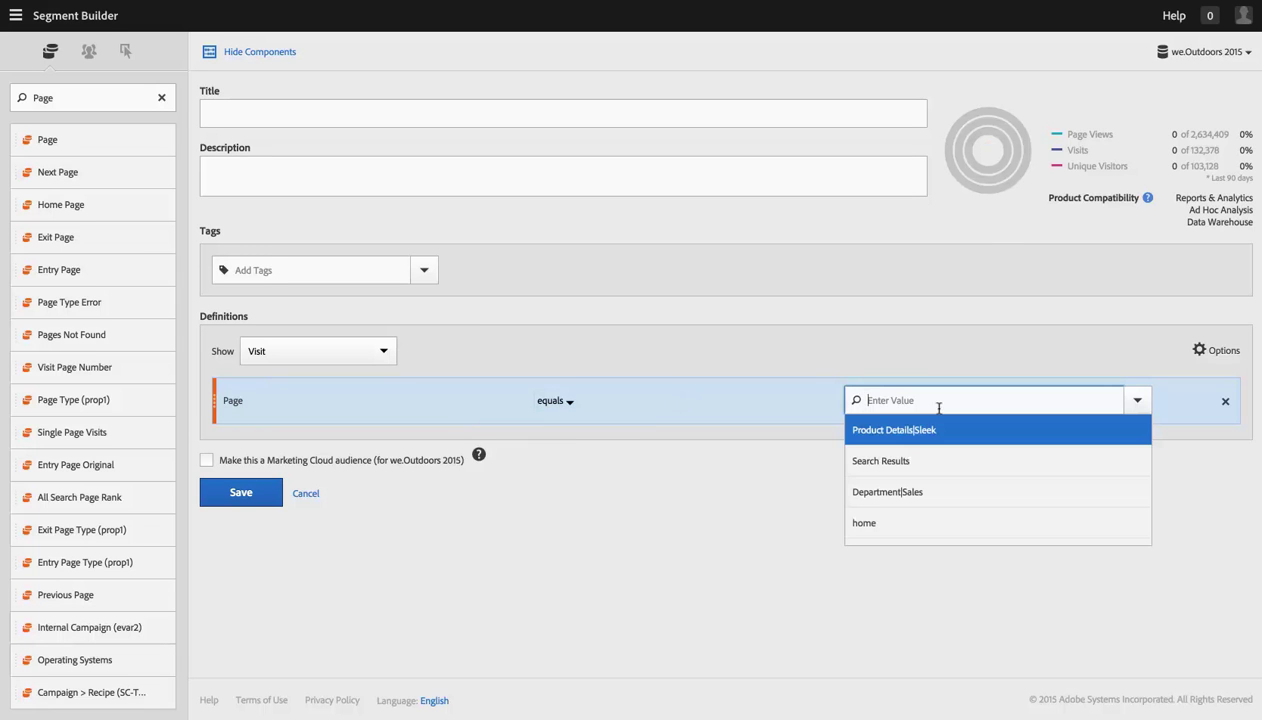
left_click(859, 524)
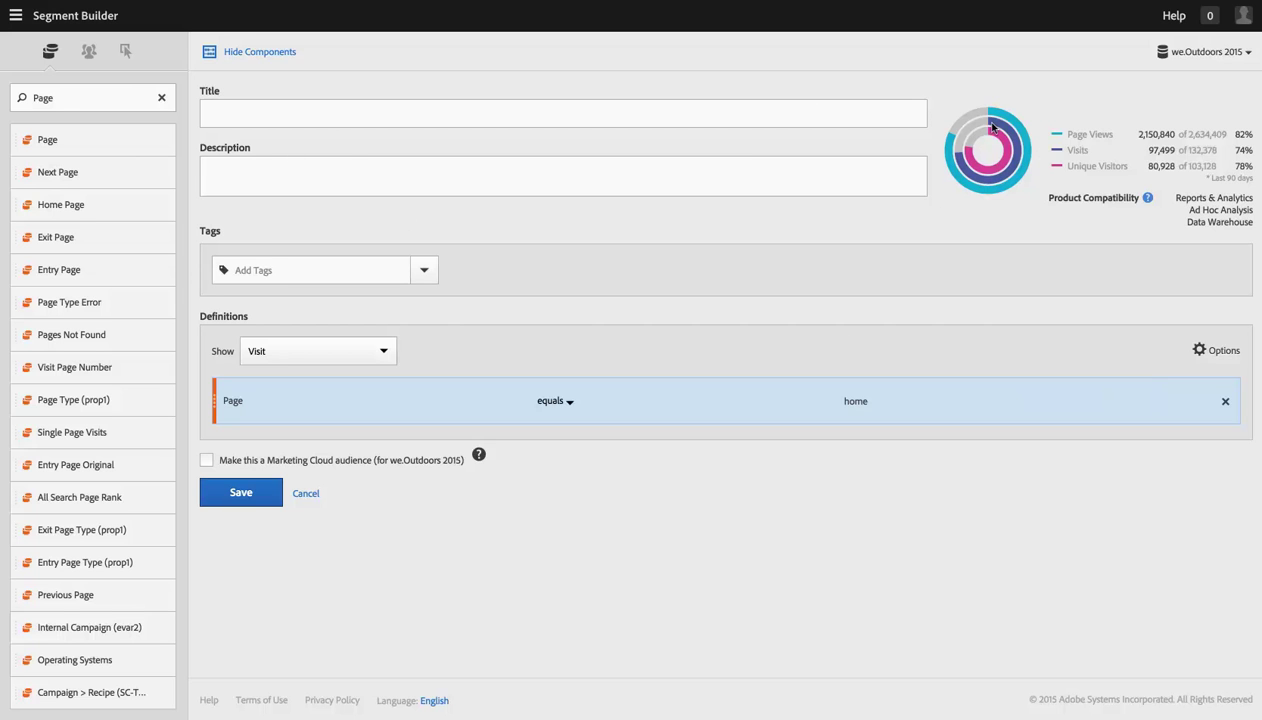
left_click(160, 98)
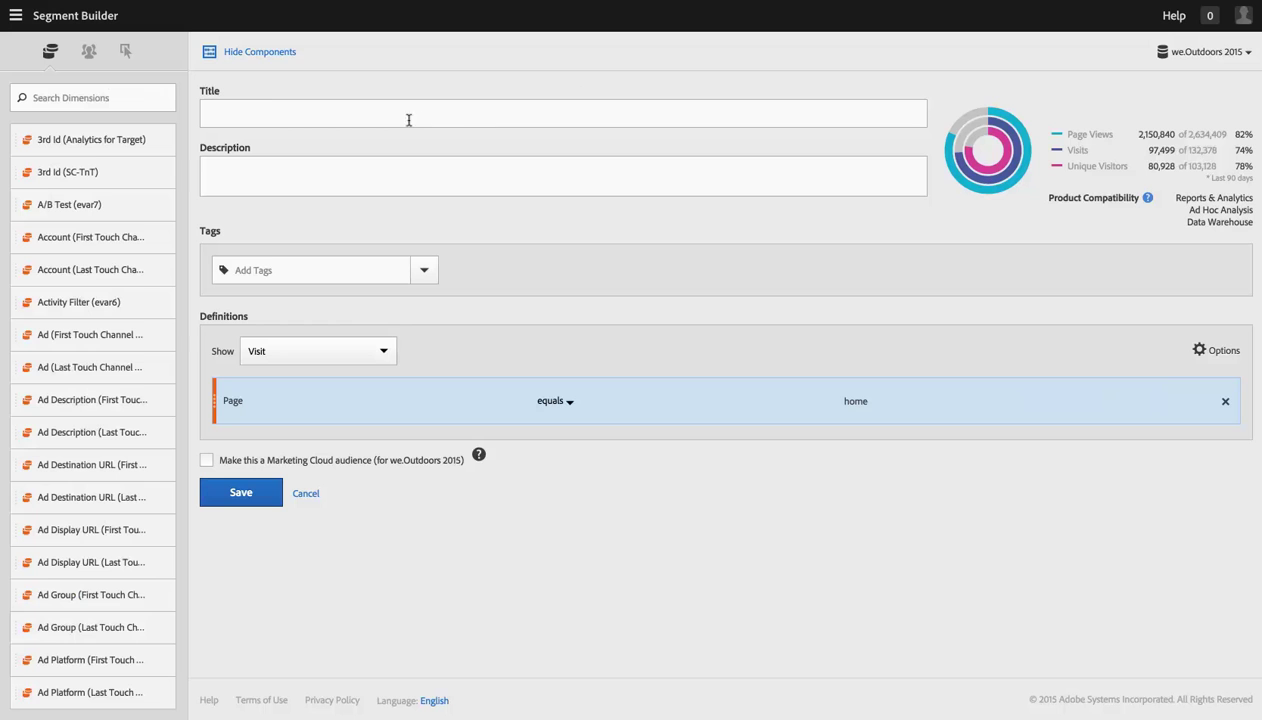
Title the segment 'Home Page Visits', describe it as home-page visits, and tick Marketing Cloud audience.
left_click(229, 106)
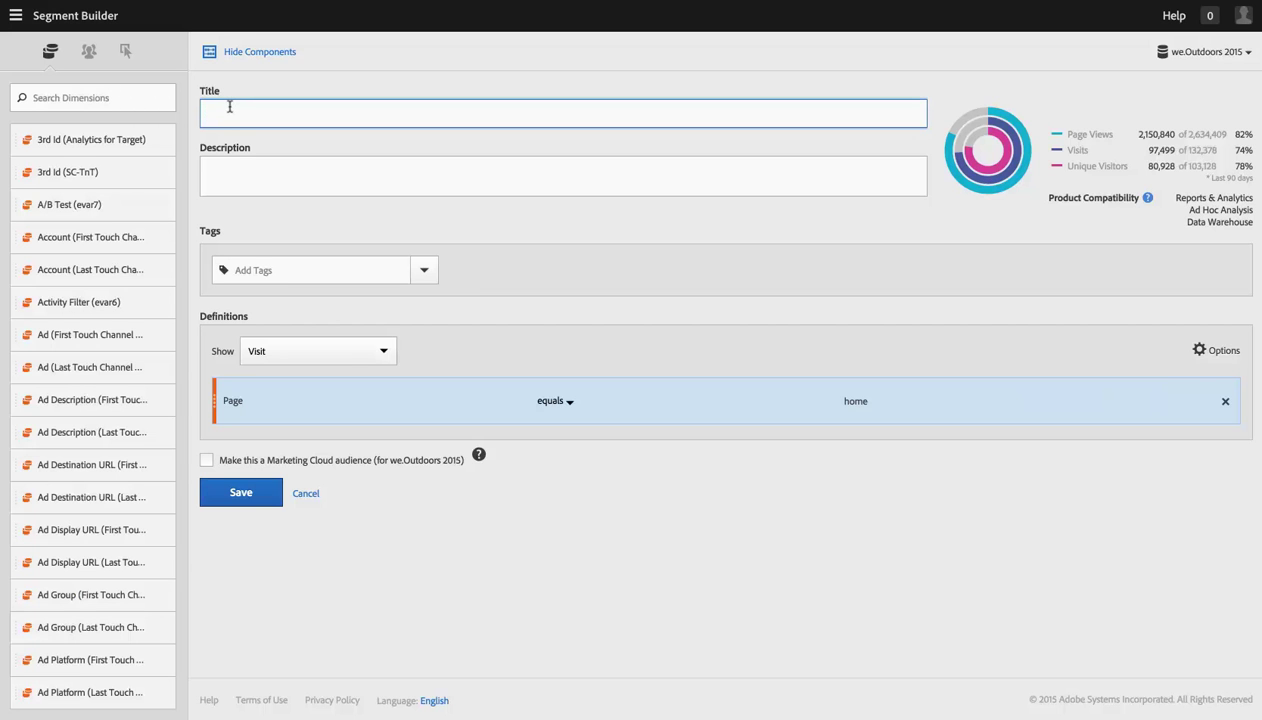
type("Home Page Visits")
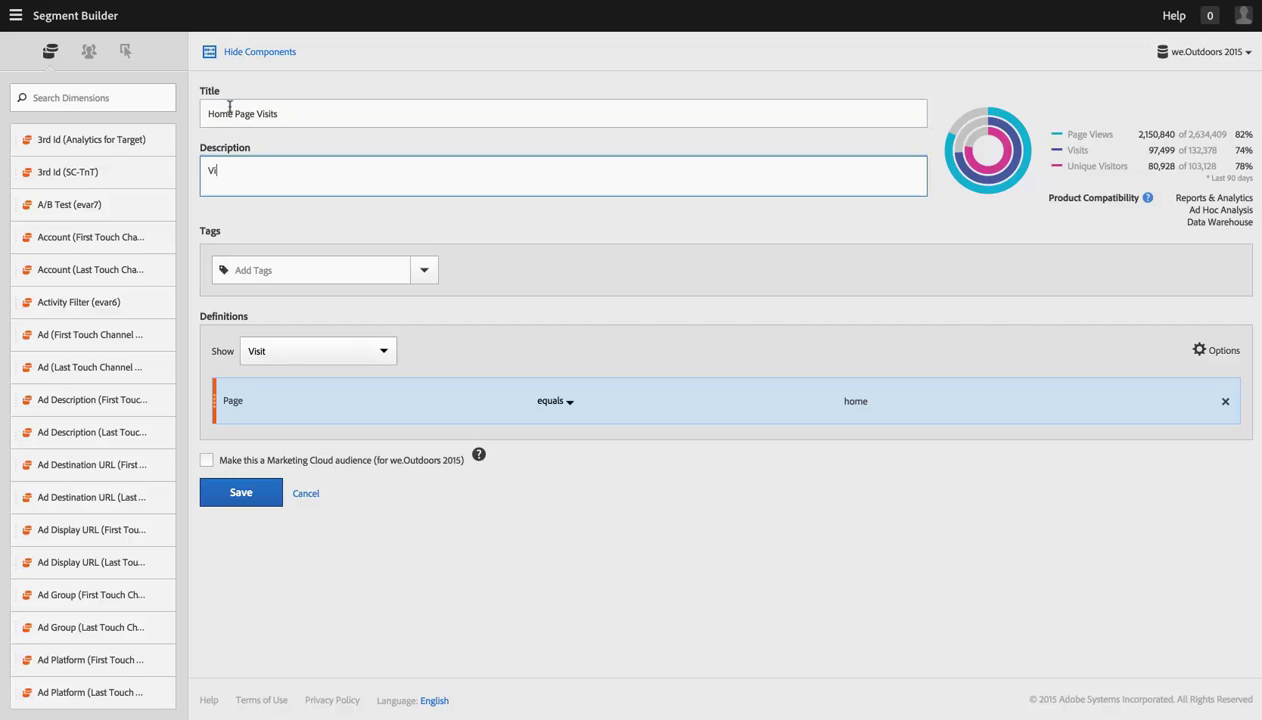
type("that saw the home page.")
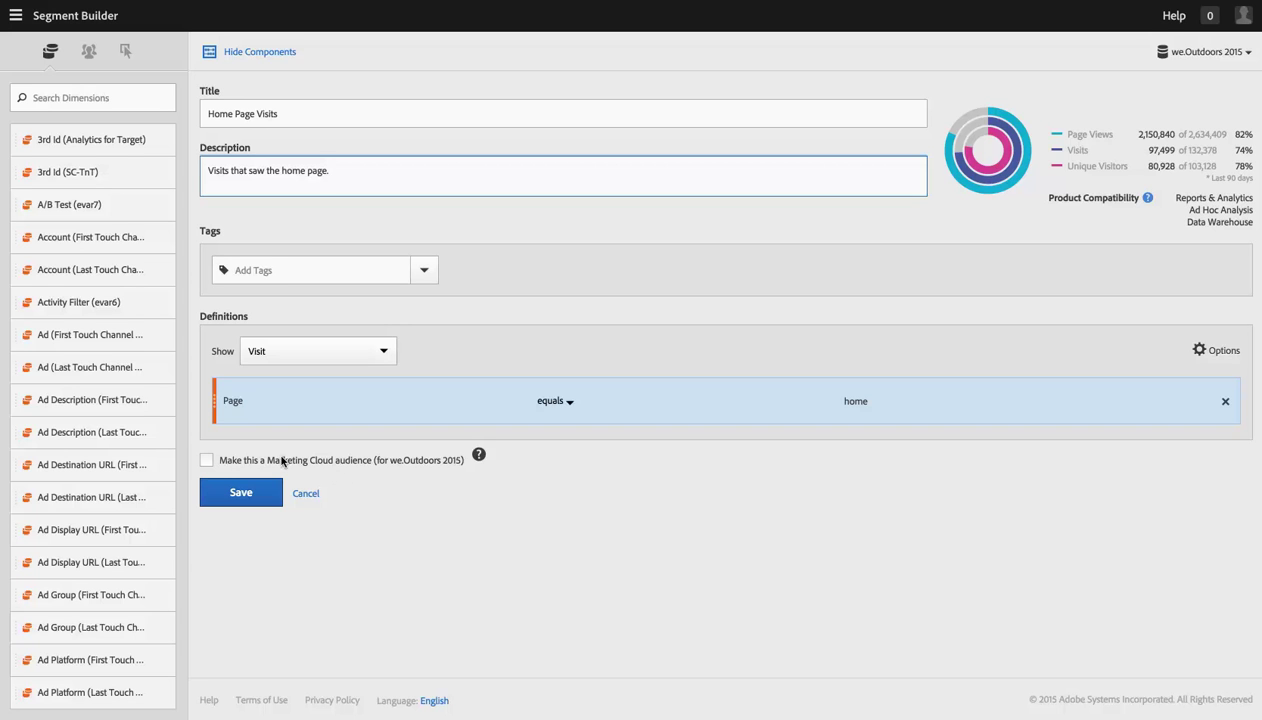
left_click(206, 460)
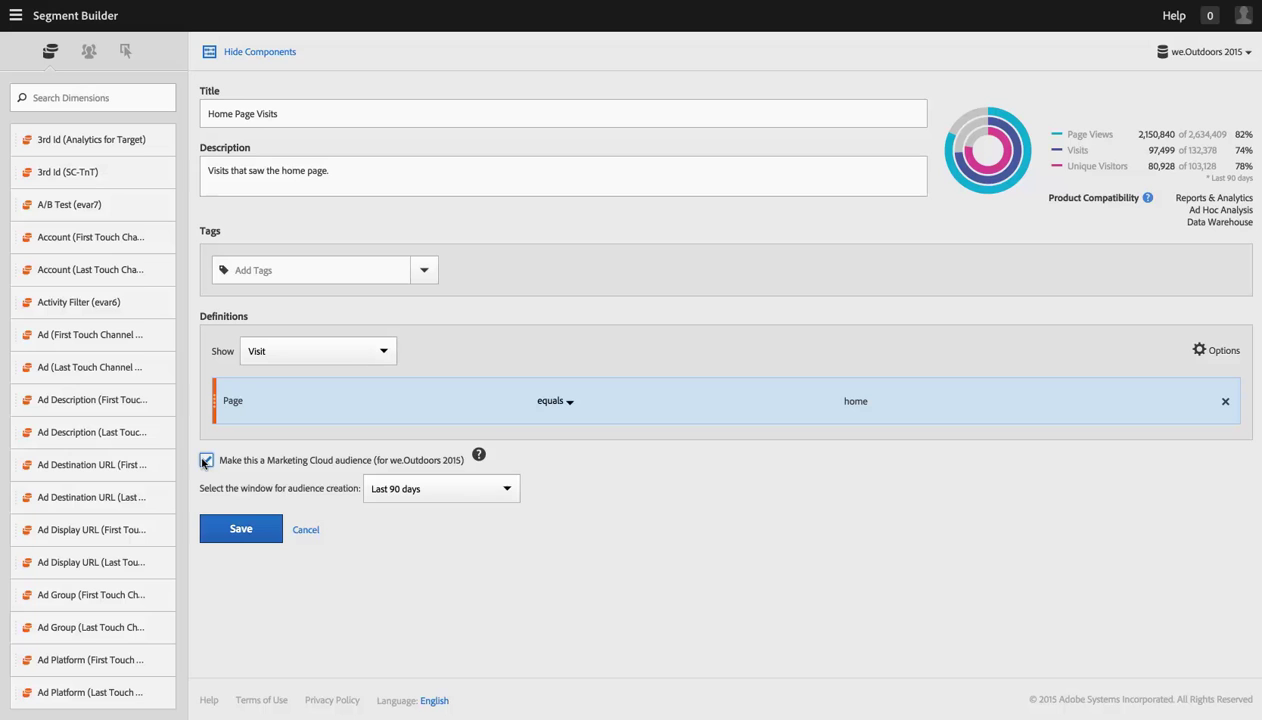
Untick the Marketing Cloud audience option and save the Home Page Visits segment.
left_click(205, 461)
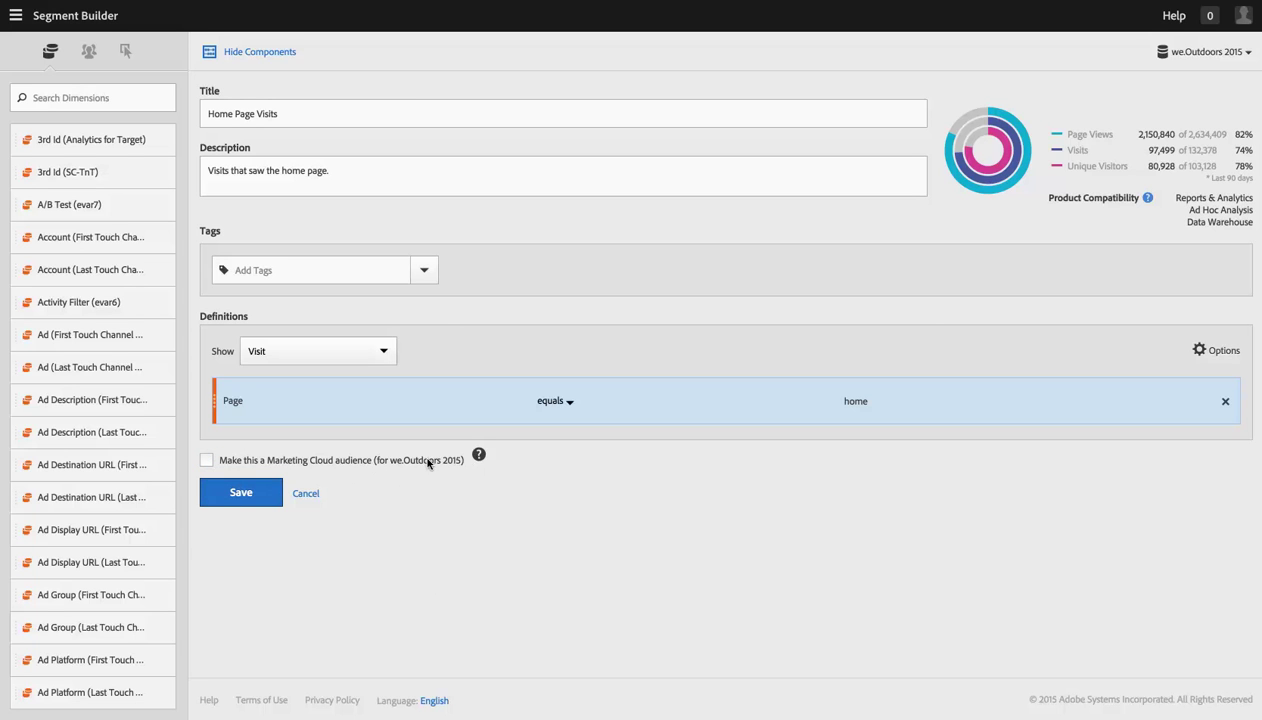
left_click(238, 493)
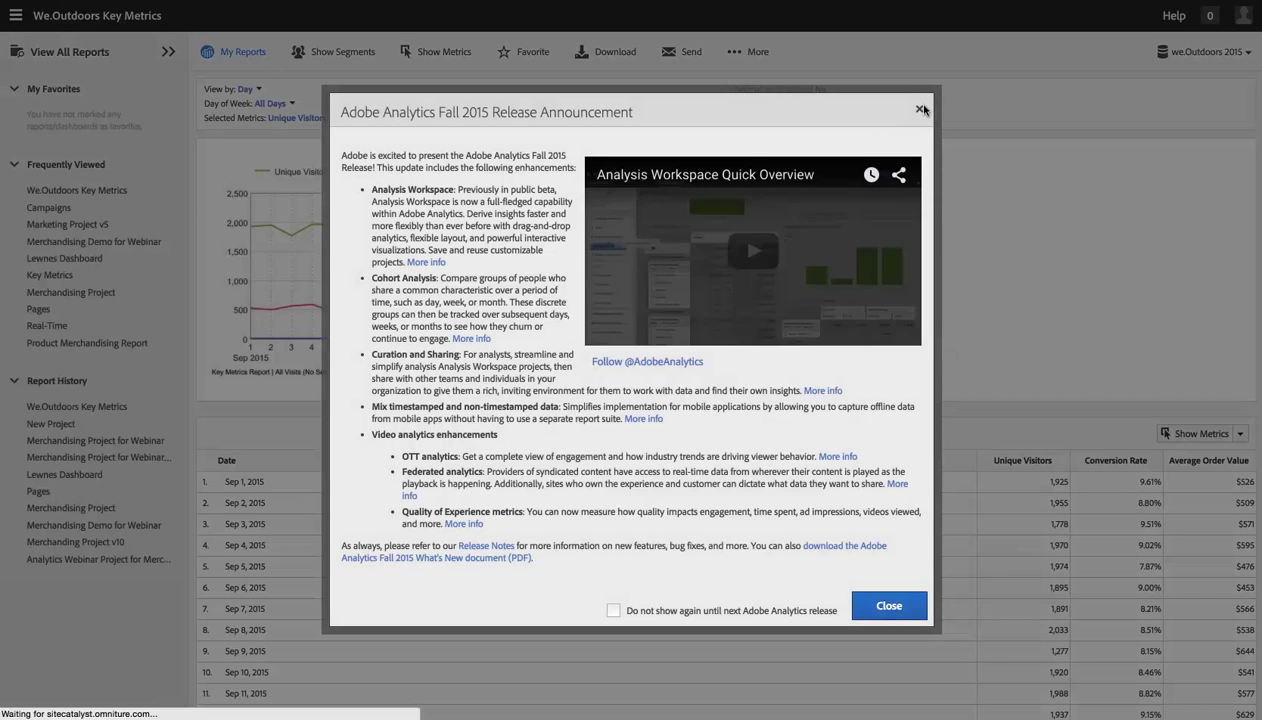
Dismiss the announcement, search segments for 'home page', and apply Home Page Visits to Key Metrics.
left_click(921, 109)
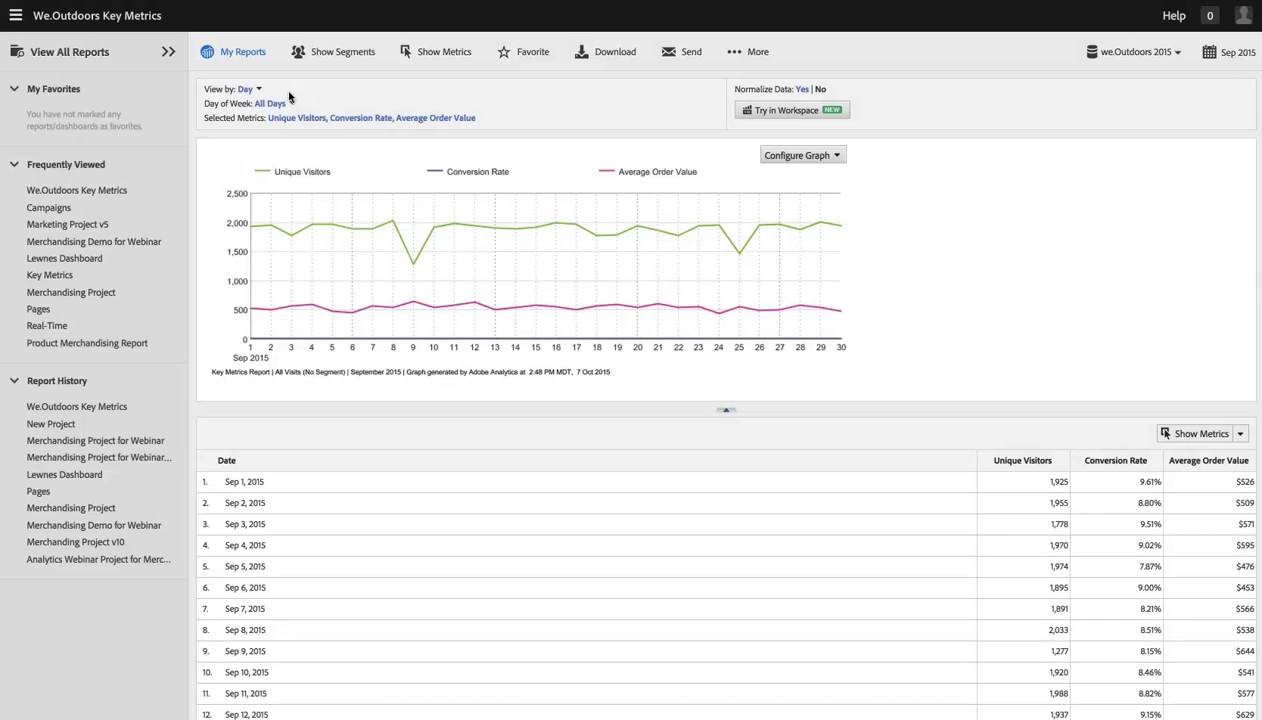
left_click(340, 51)
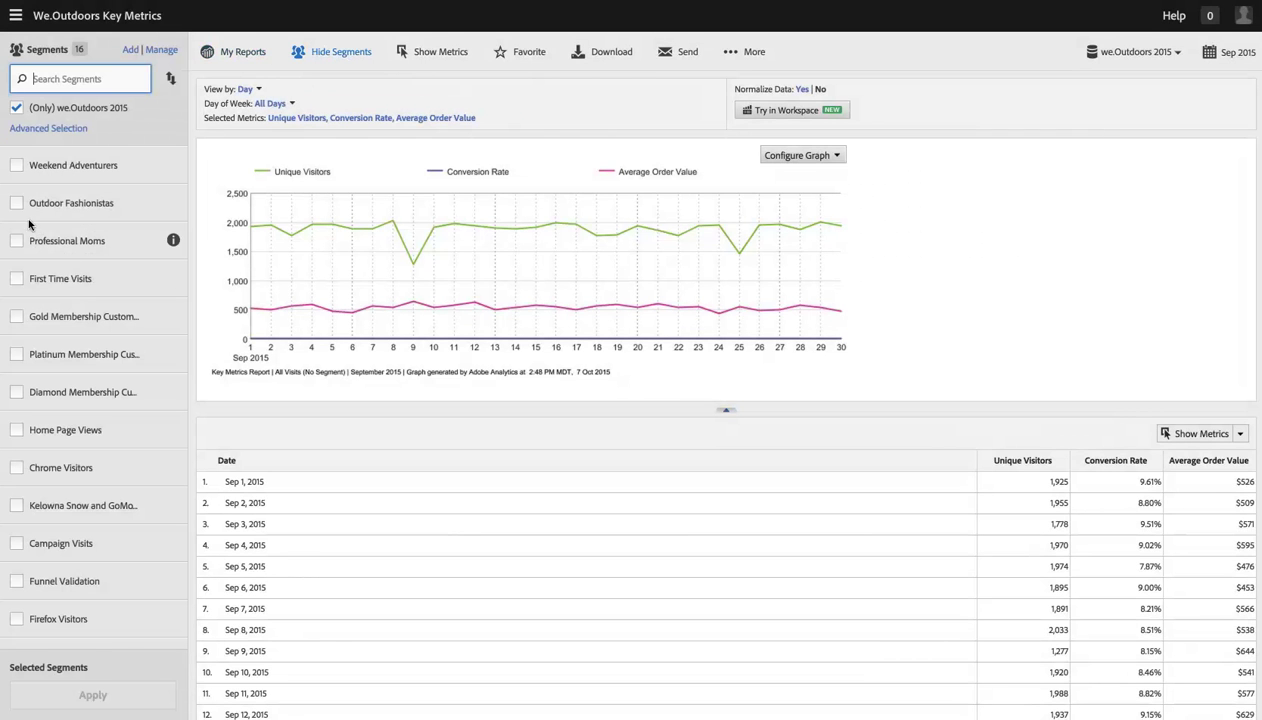
left_click(16, 430)
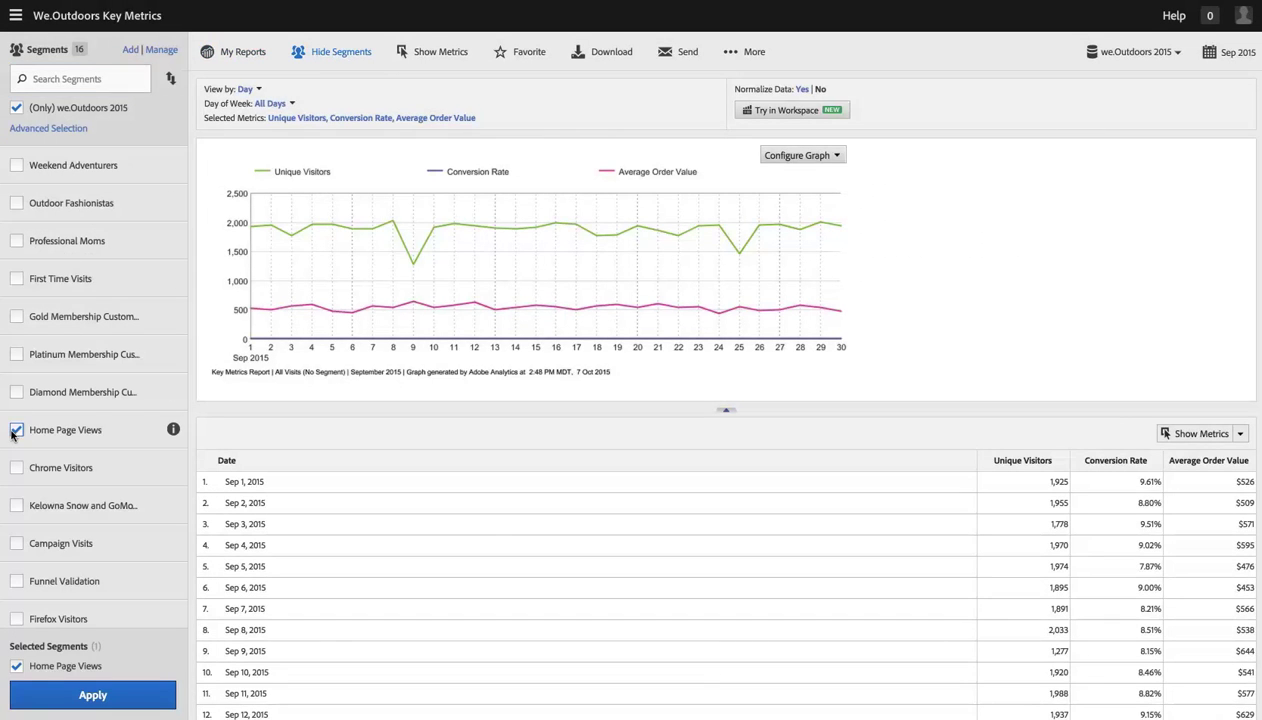
left_click(16, 430)
left_click(69, 76)
type("home pa")
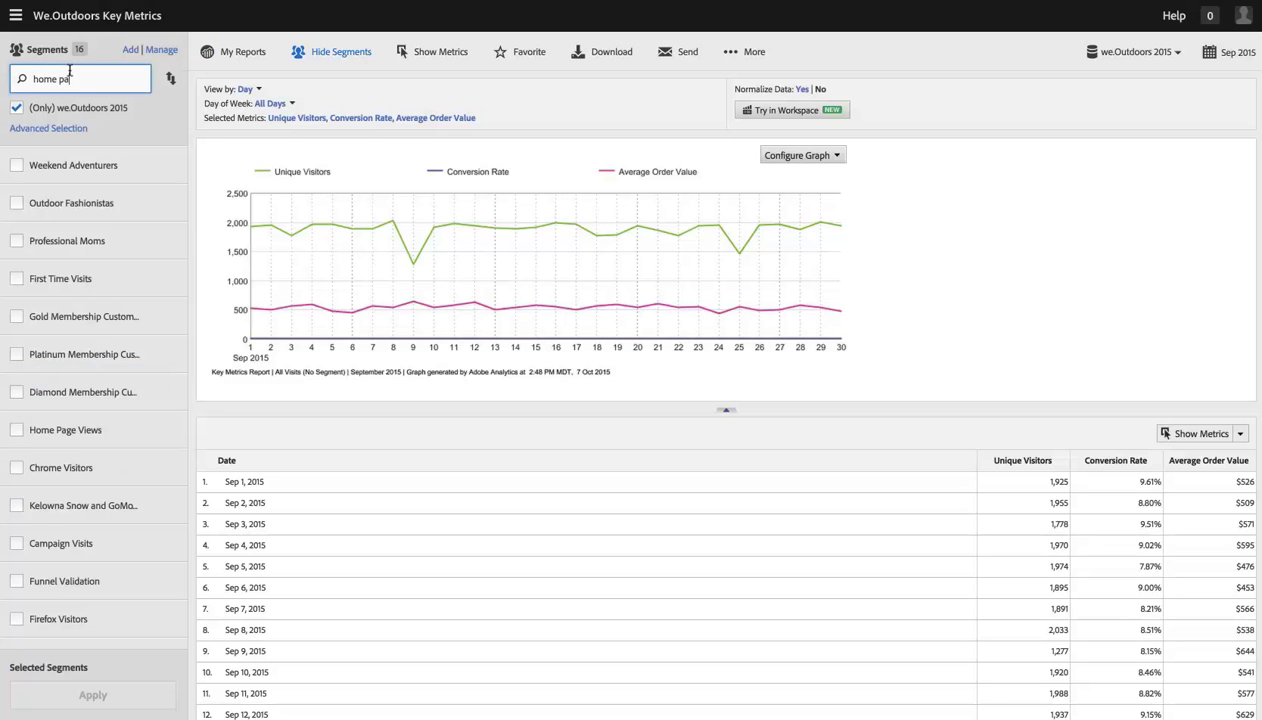
type("ge")
left_click(16, 203)
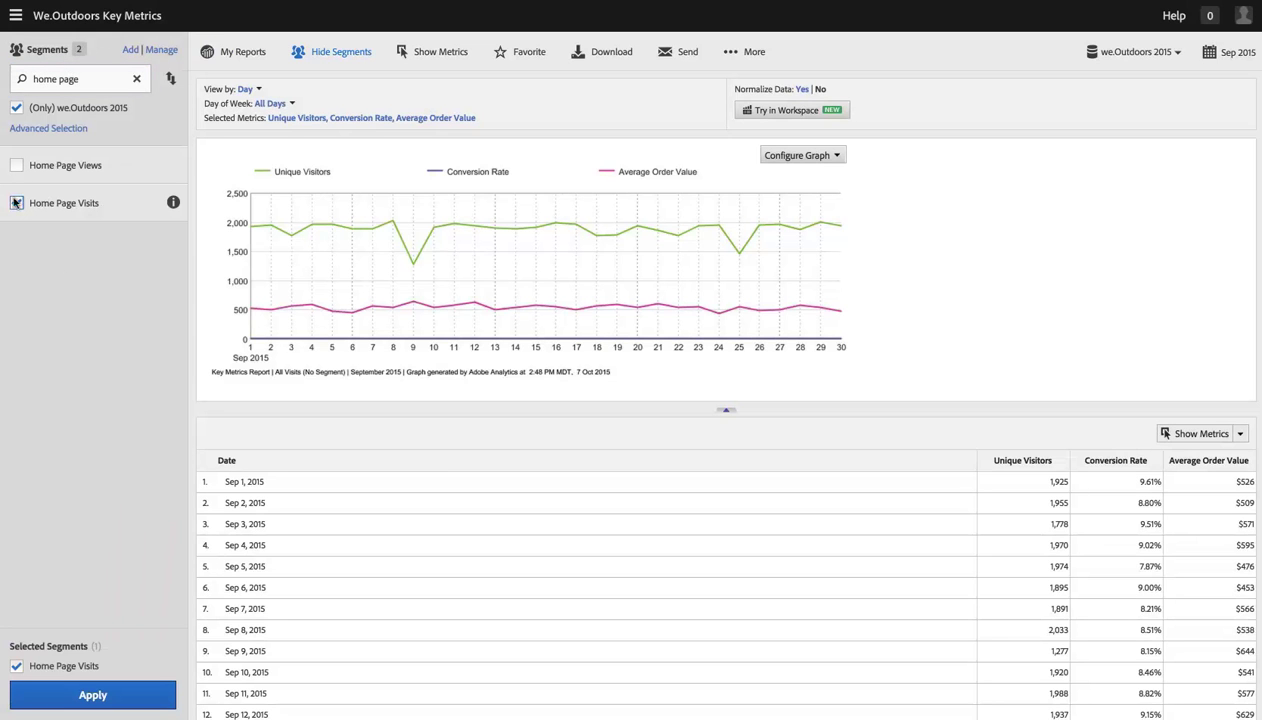
left_click(95, 692)
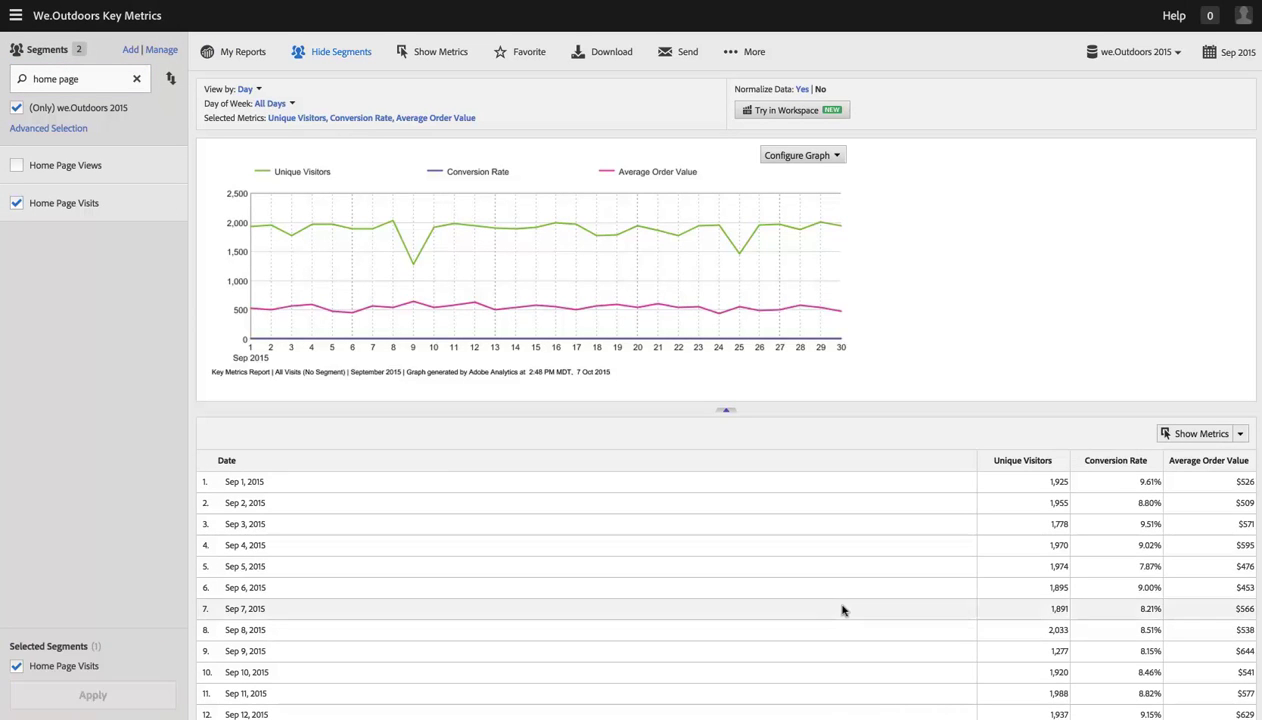